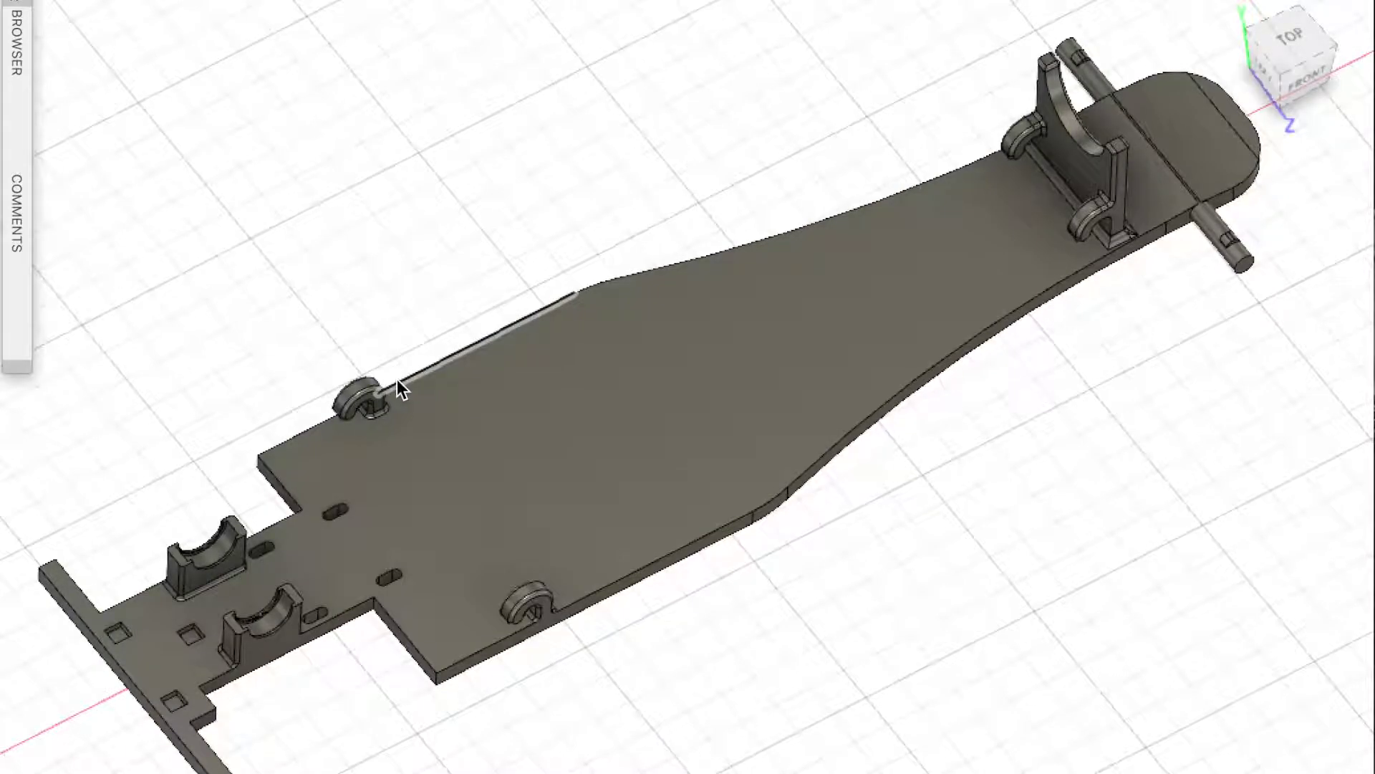
# Step: Hide the component tree and orbit the chassis plate and spur gear above the grid
pyautogui.keyDown('shift'); pyautogui.moveTo(672, 654); pyautogui.dragTo(636, 695, button='middle'); pyautogui.keyUp('shift')
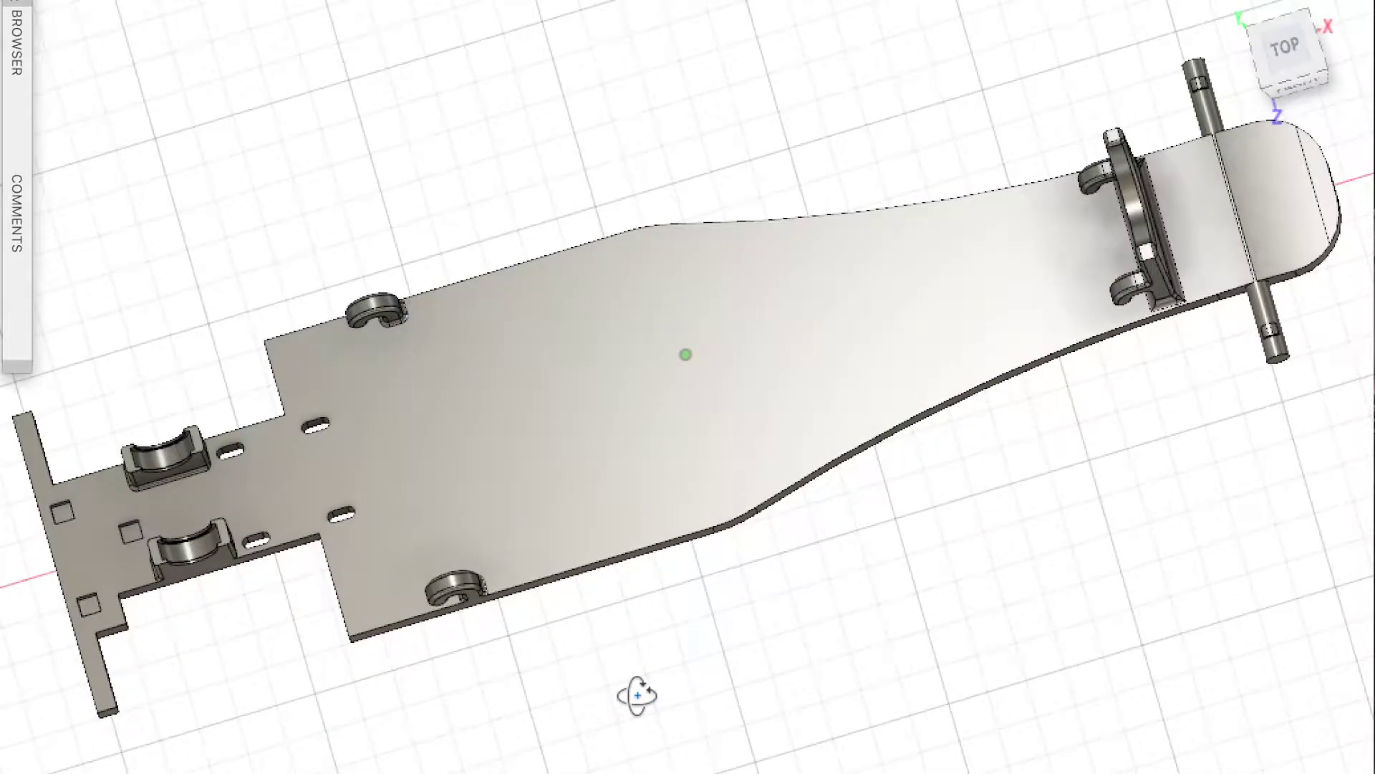
pyautogui.scroll(10, 222, 564)
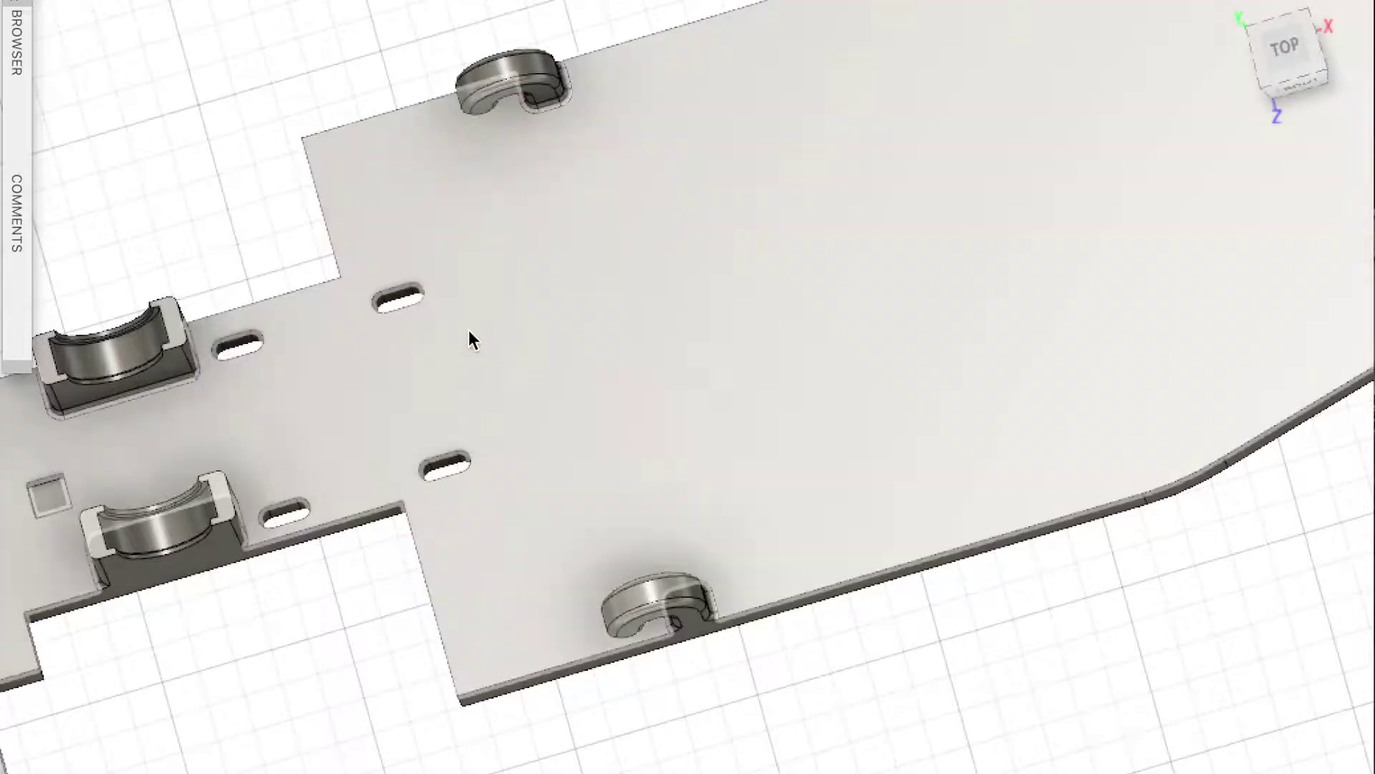
pyautogui.scroll(-5, 290, 414)
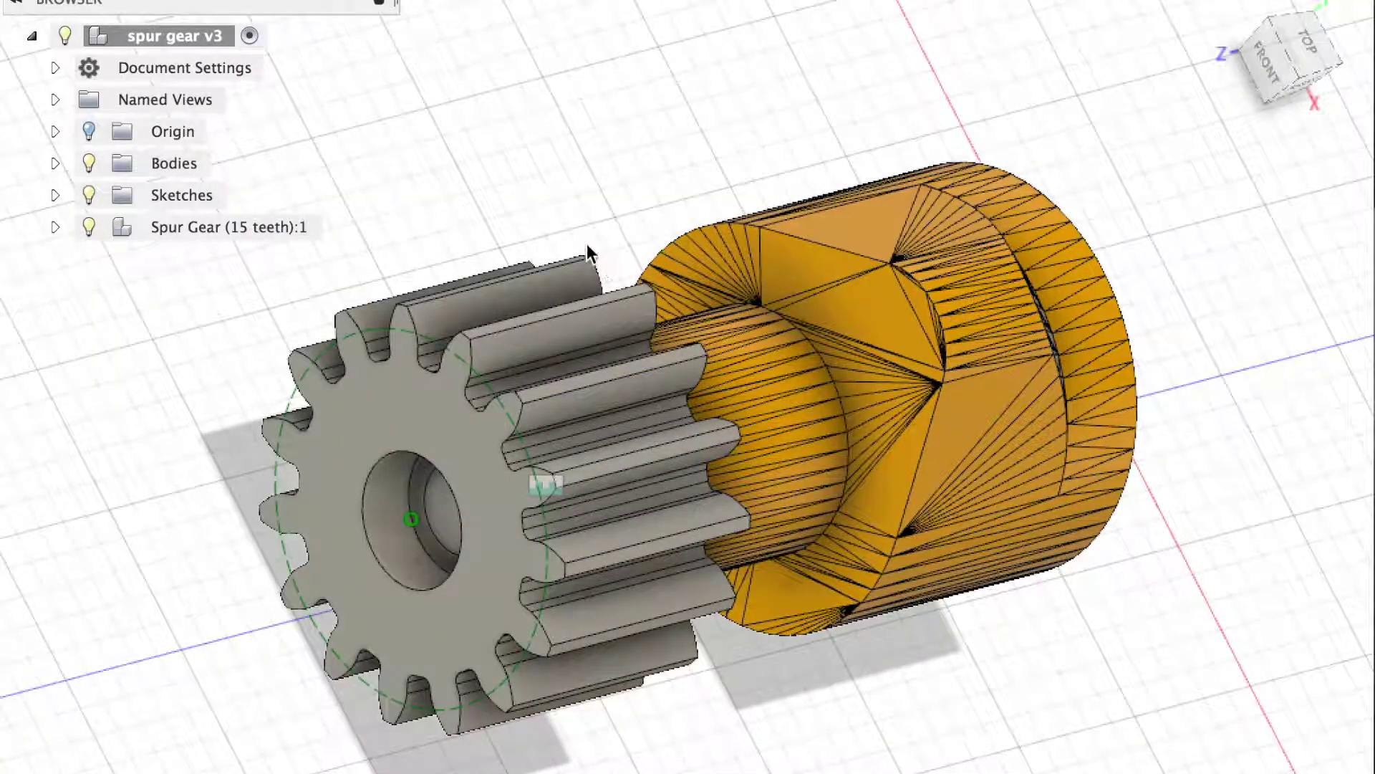
pyautogui.click(16, 4)
pyautogui.moveTo(483, 136)
pyautogui.keyDown('shift'); pyautogui.mouseDown(button='middle')
pyautogui.moveTo(556, 68)
pyautogui.moveTo(642, 80)
pyautogui.mouseUp(button='middle'); pyautogui.keyUp('shift')
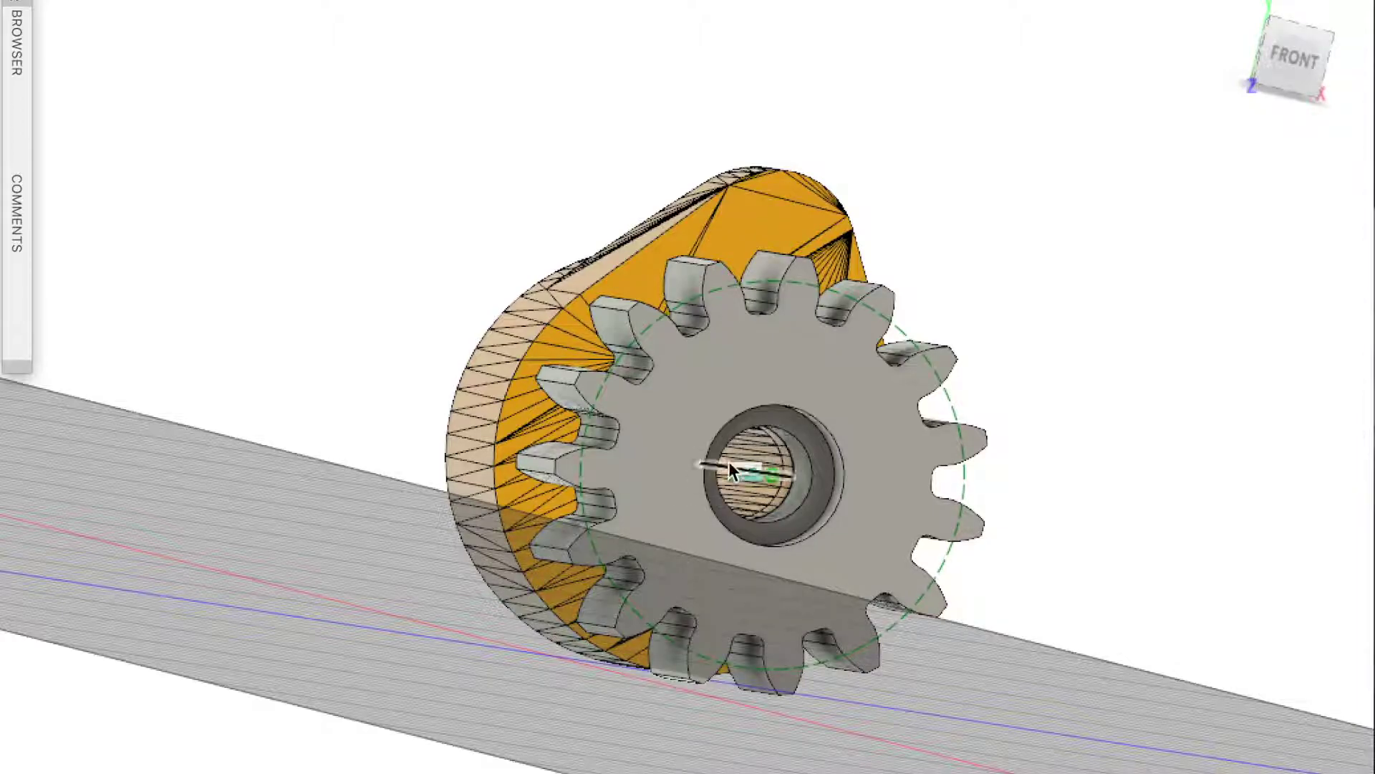
pyautogui.moveTo(1046, 293)
pyautogui.keyDown('shift'); pyautogui.mouseDown(button='middle')
pyautogui.moveTo(1044, 328)
pyautogui.moveTo(983, 318)
pyautogui.moveTo(1042, 319)
pyautogui.mouseUp(button='middle'); pyautogui.keyUp('shift')
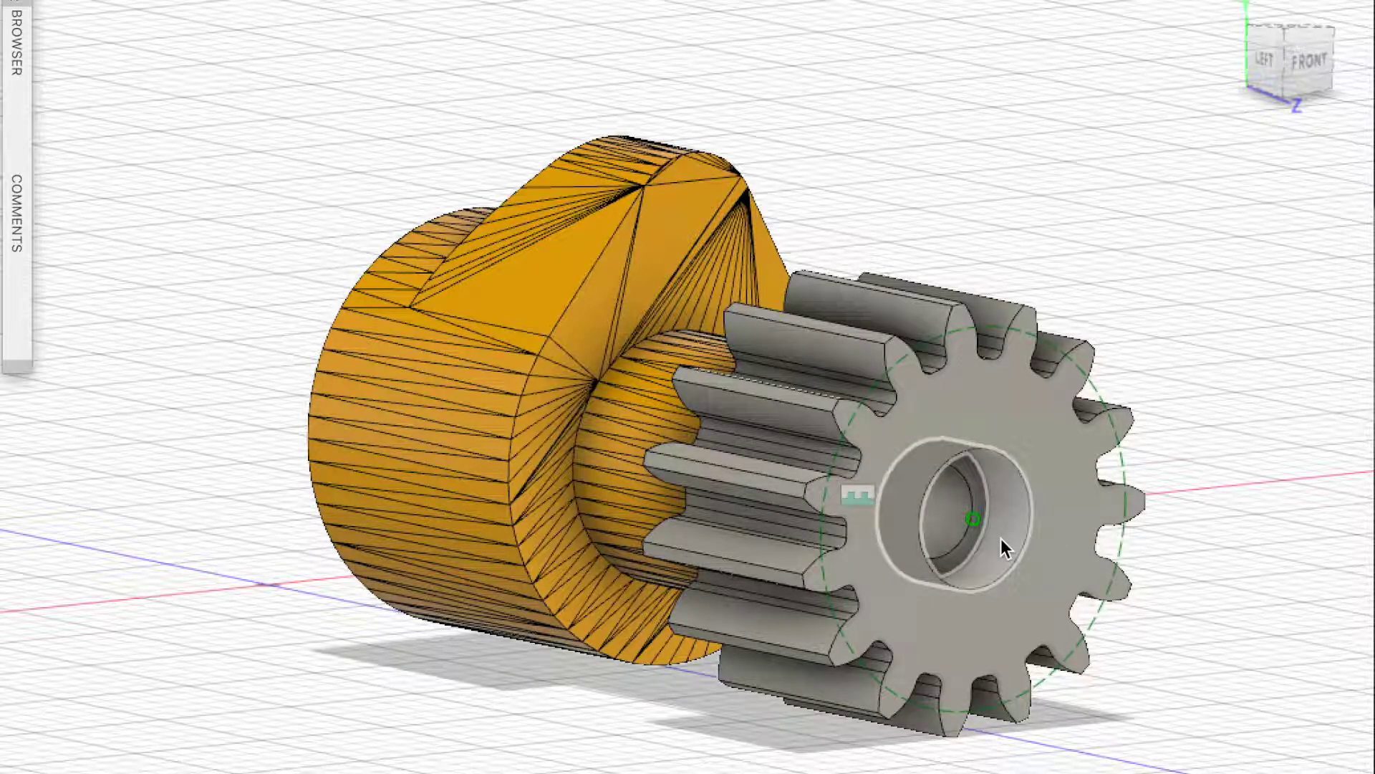
pyautogui.keyDown('shift'); pyautogui.moveTo(991, 194); pyautogui.dragTo(989, 246, button='middle'); pyautogui.keyUp('shift')
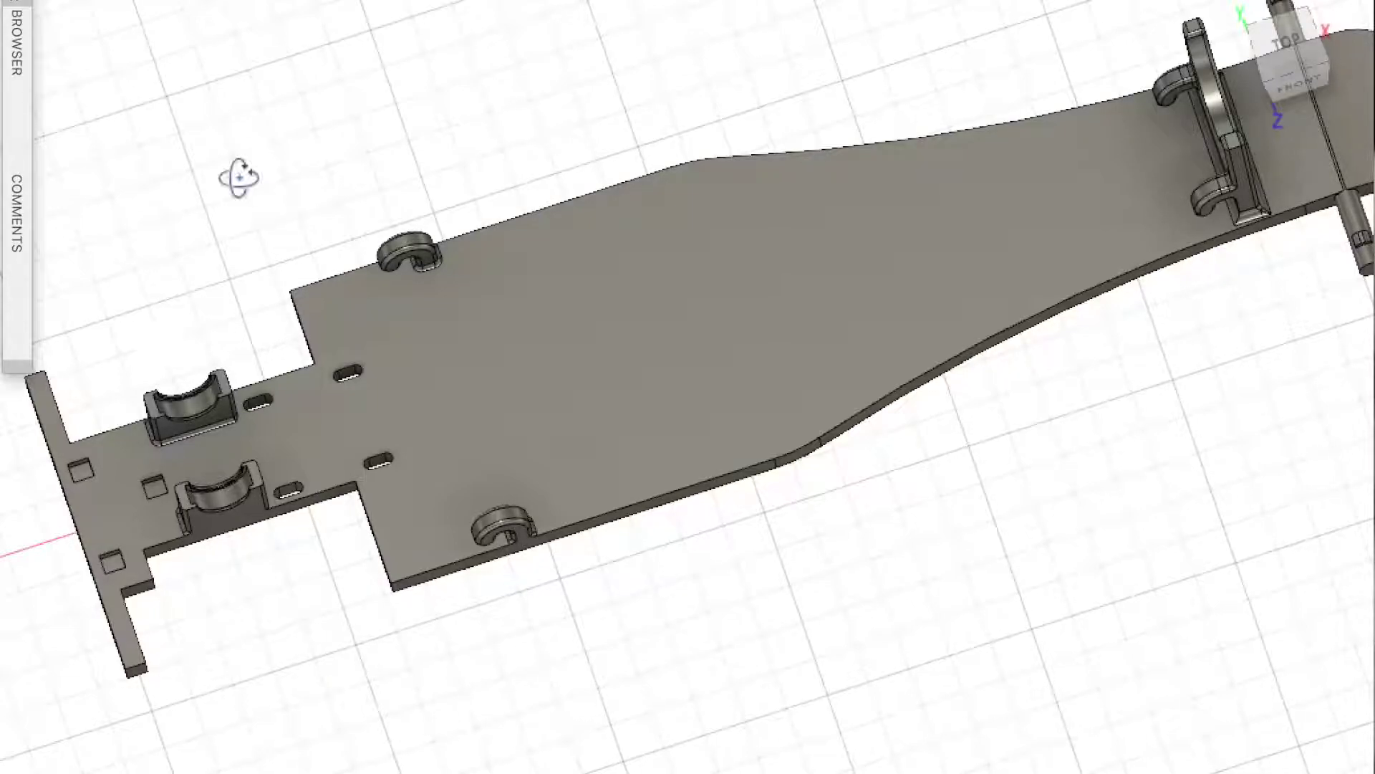
# Step: Tilt the chassis plate, then level the view to look straight down on it
pyautogui.keyDown('shift'); pyautogui.moveTo(237, 175); pyautogui.dragTo(261, 248, button='middle'); pyautogui.keyUp('shift')
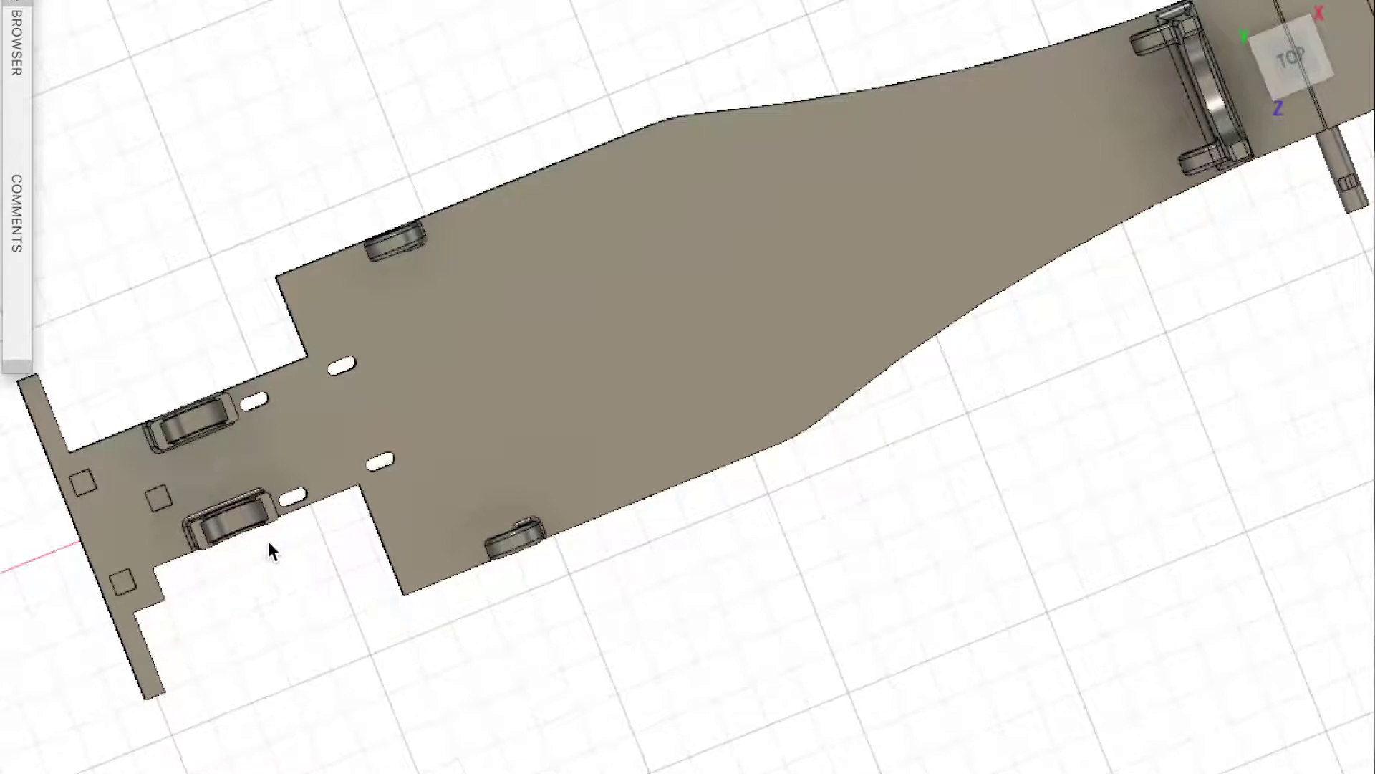
pyautogui.scroll(-3, 268, 544)
pyautogui.keyDown('shift'); pyautogui.moveTo(761, 543); pyautogui.dragTo(816, 466, button='middle'); pyautogui.keyUp('shift')
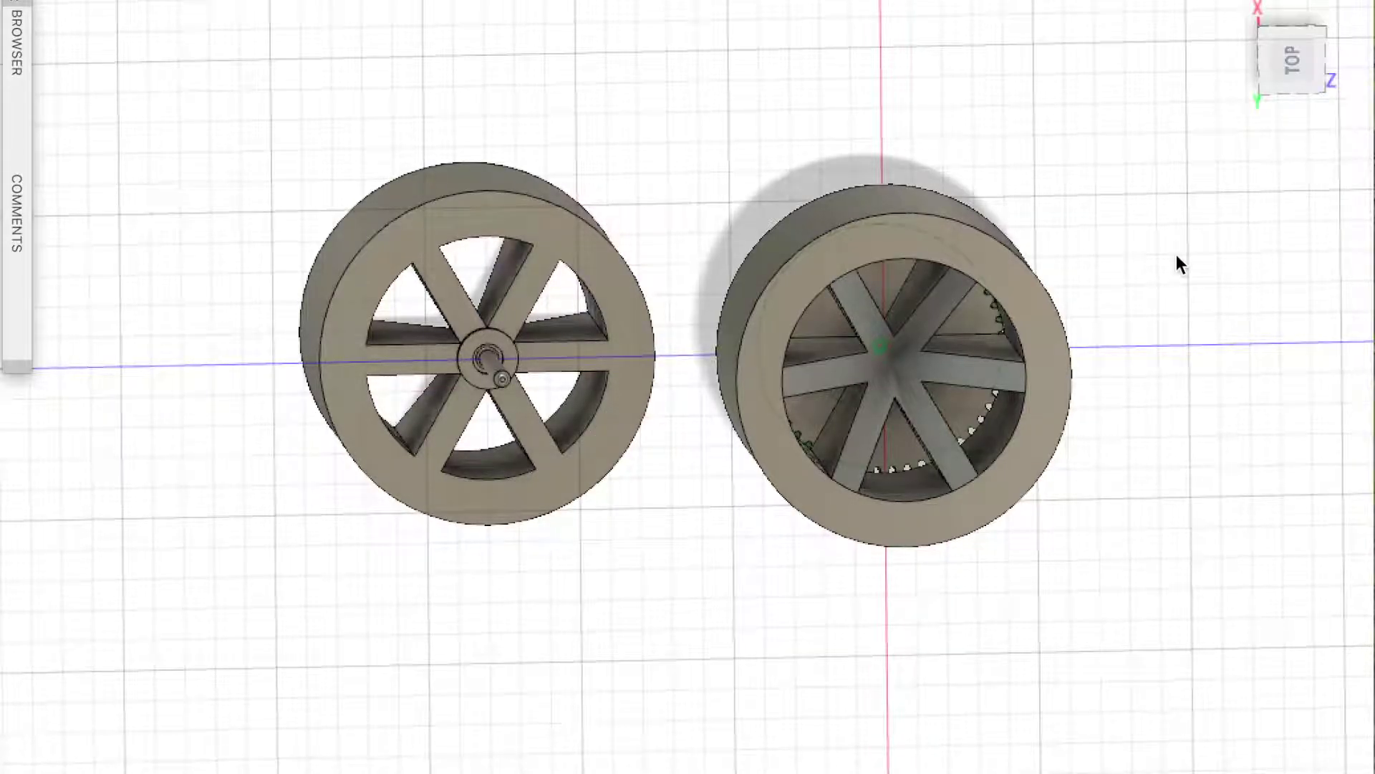
# Step: Orbit and zoom the rear axle's two spoked wheels, viewing them from another side
pyautogui.keyDown('shift'); pyautogui.moveTo(1176, 255); pyautogui.dragTo(1086, 291, button='middle'); pyautogui.keyUp('shift')
pyautogui.scroll(5, 520, 313)
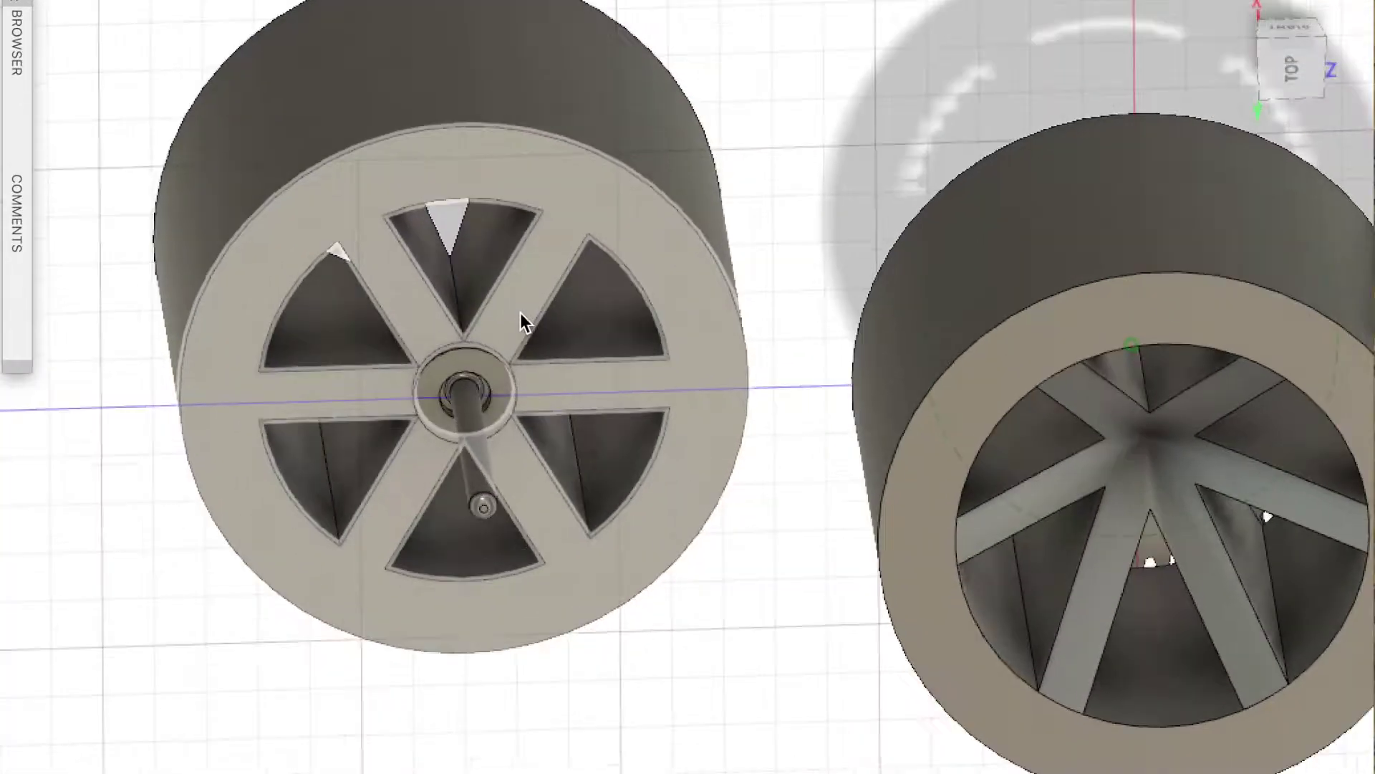
pyautogui.scroll(2, 520, 313)
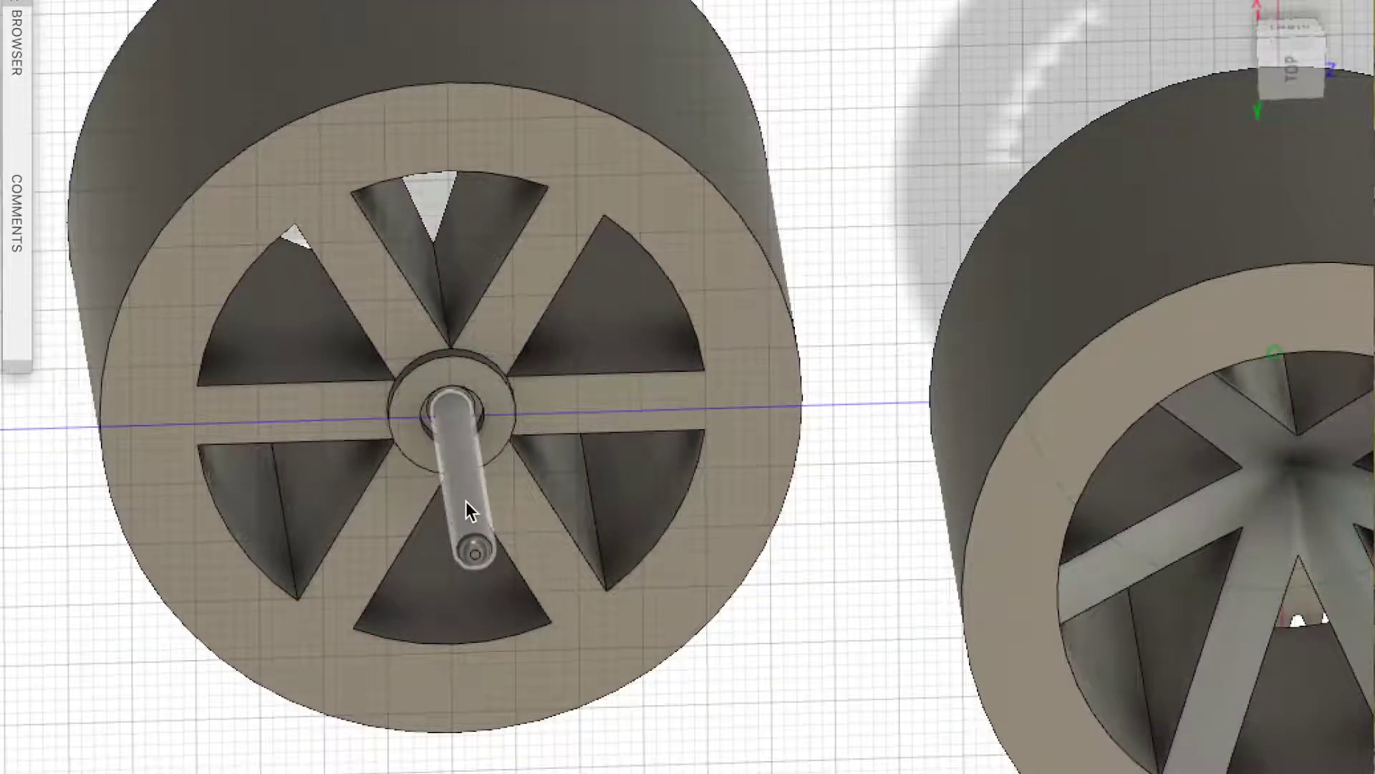
pyautogui.keyDown('shift'); pyautogui.moveTo(460, 430); pyautogui.dragTo(530, 415, button='middle'); pyautogui.keyUp('shift')
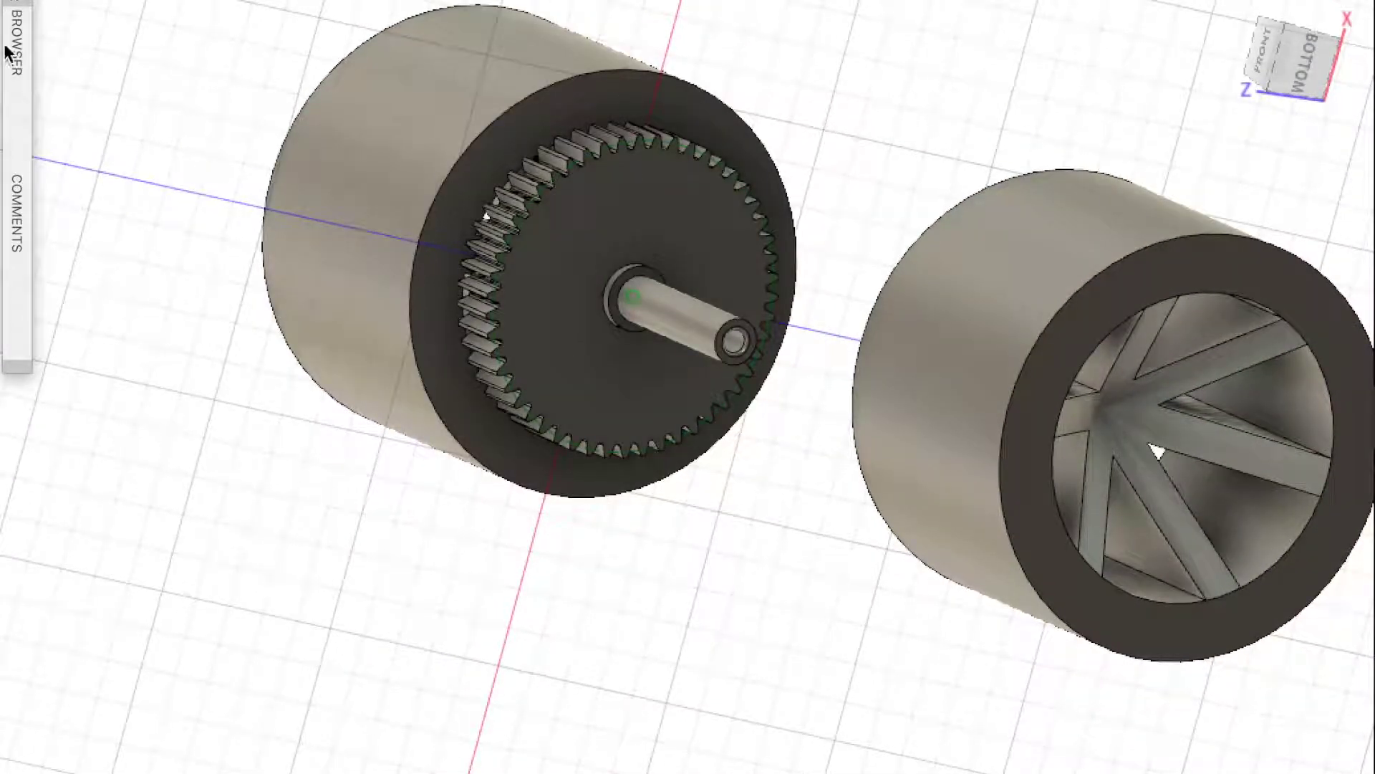
pyautogui.click(18, 8)
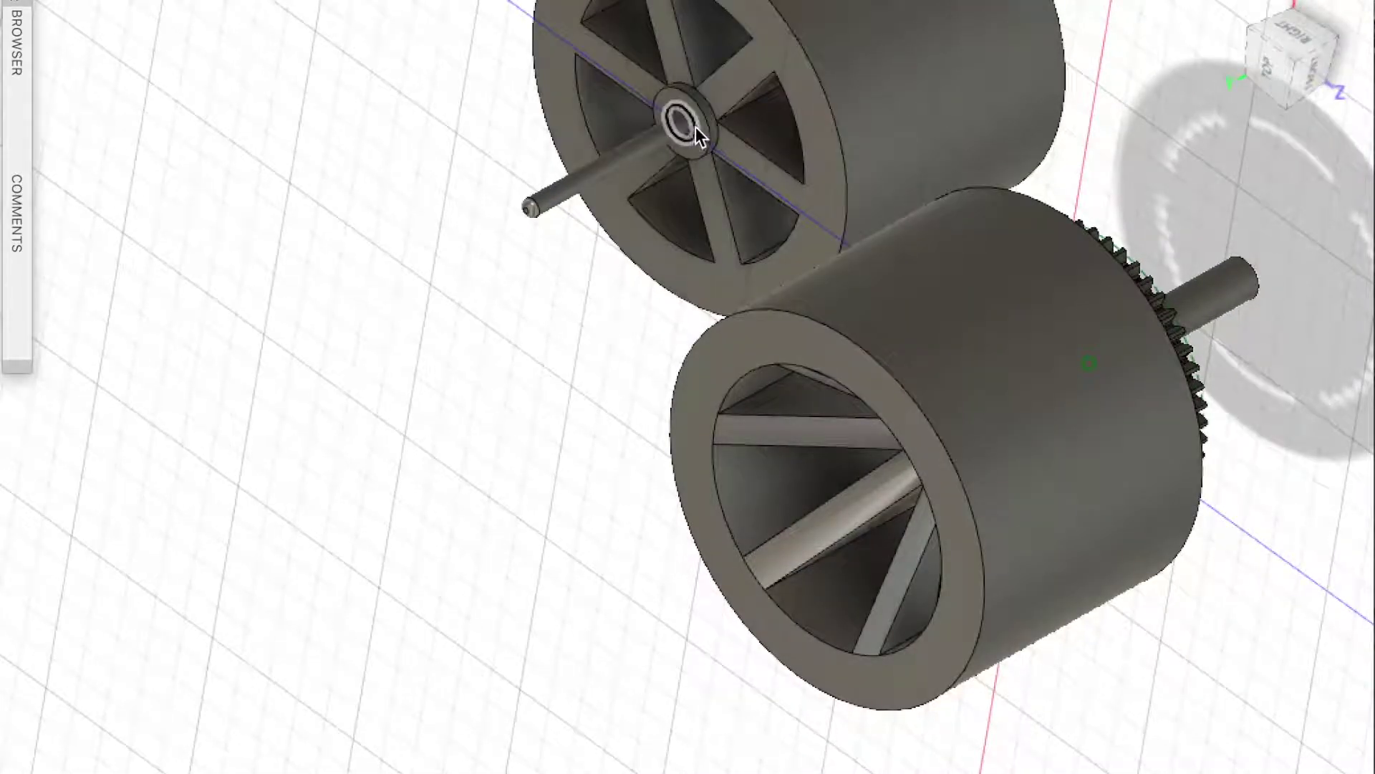
pyautogui.scroll(7, 691, 127)
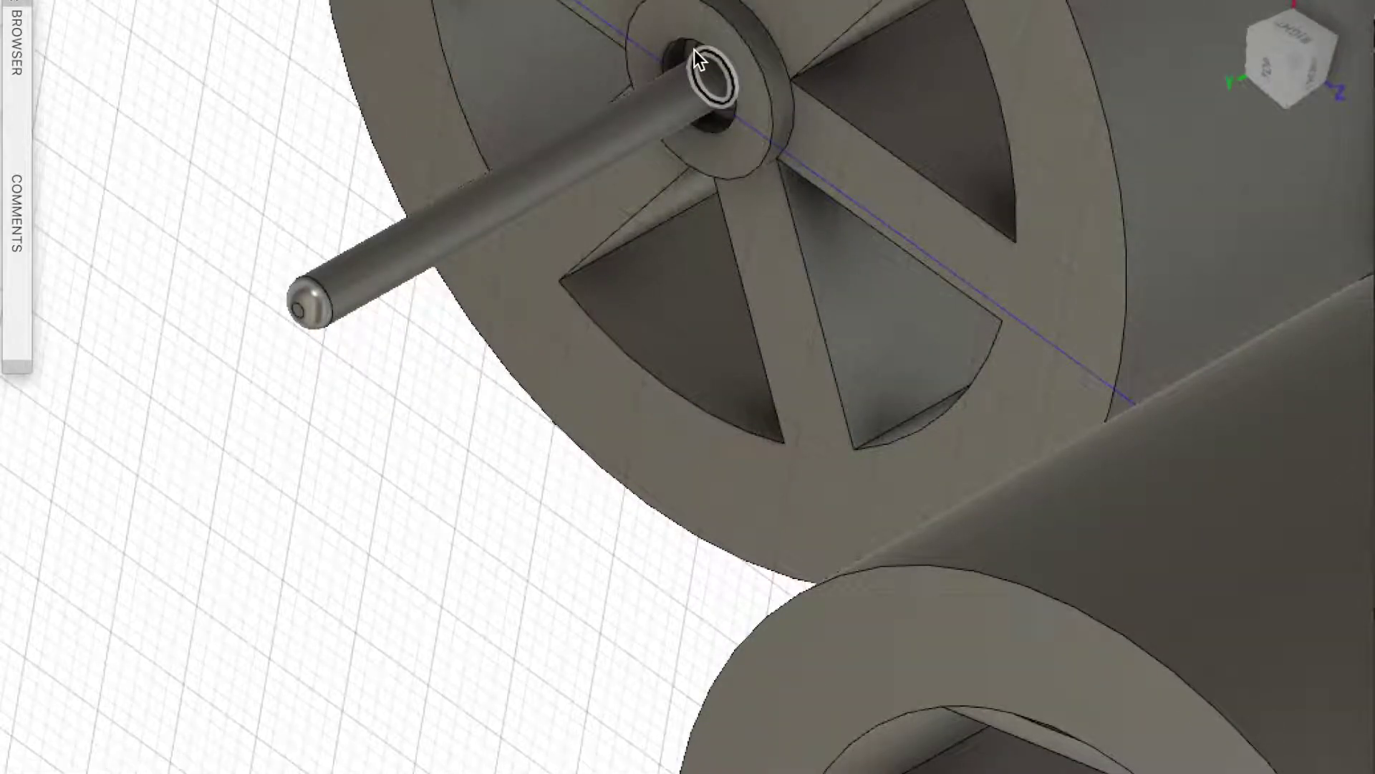
pyautogui.scroll(6, 694, 49)
pyautogui.scroll(-15, 678, 40)
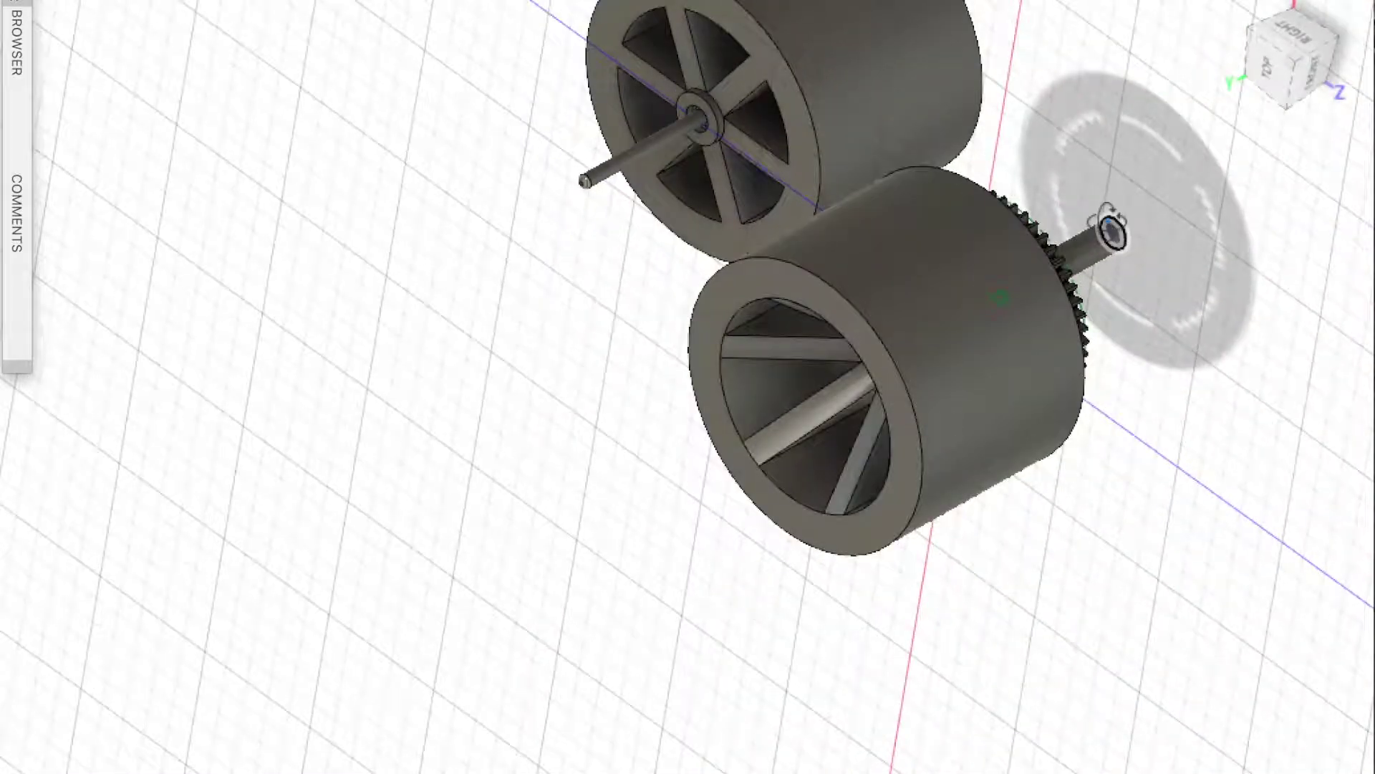
pyautogui.keyDown('shift'); pyautogui.moveTo(1110, 230); pyautogui.dragTo(853, 215, button='middle'); pyautogui.keyUp('shift')
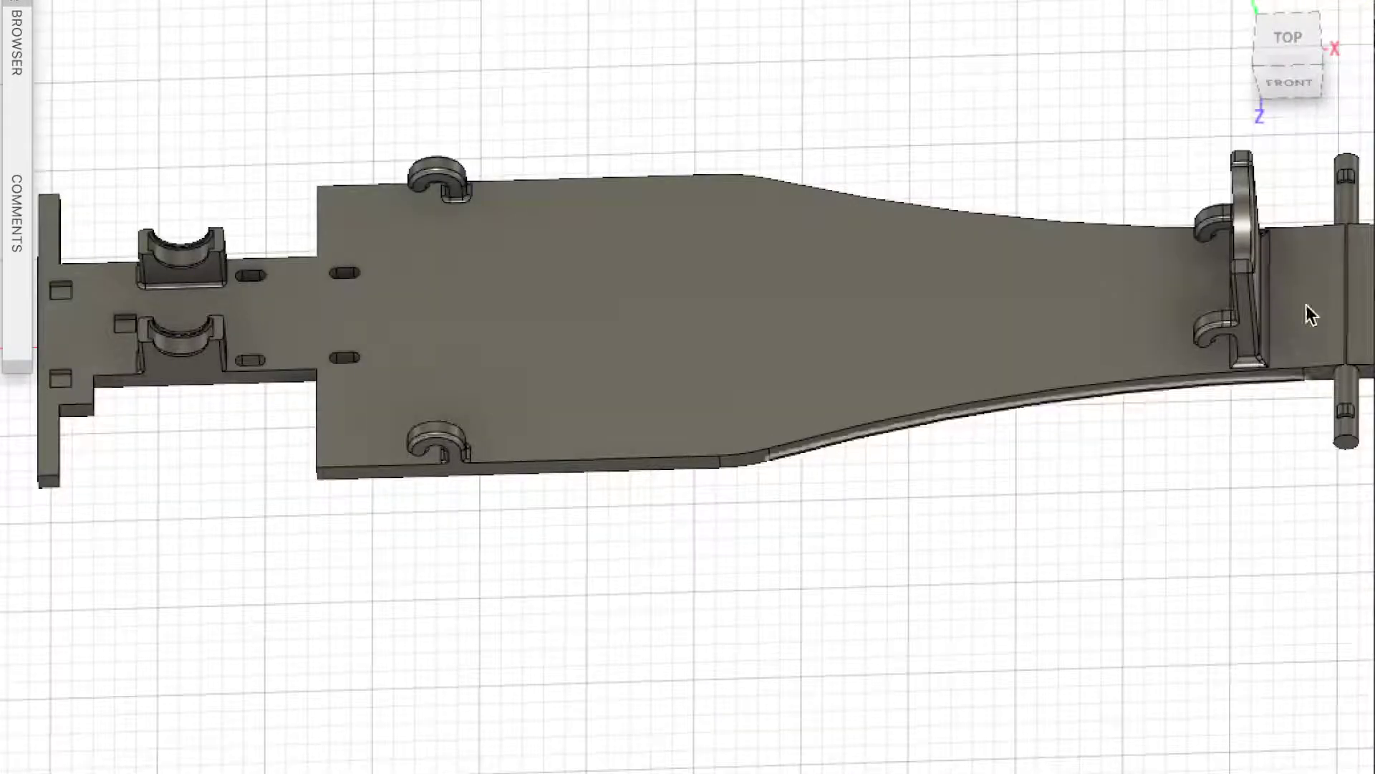
# Step: Orbit the chassis, view the front tyre from above and below, then orbit the meshed engine
pyautogui.keyDown('shift'); pyautogui.moveTo(1081, 425); pyautogui.dragTo(1044, 424, button='middle'); pyautogui.keyUp('shift')
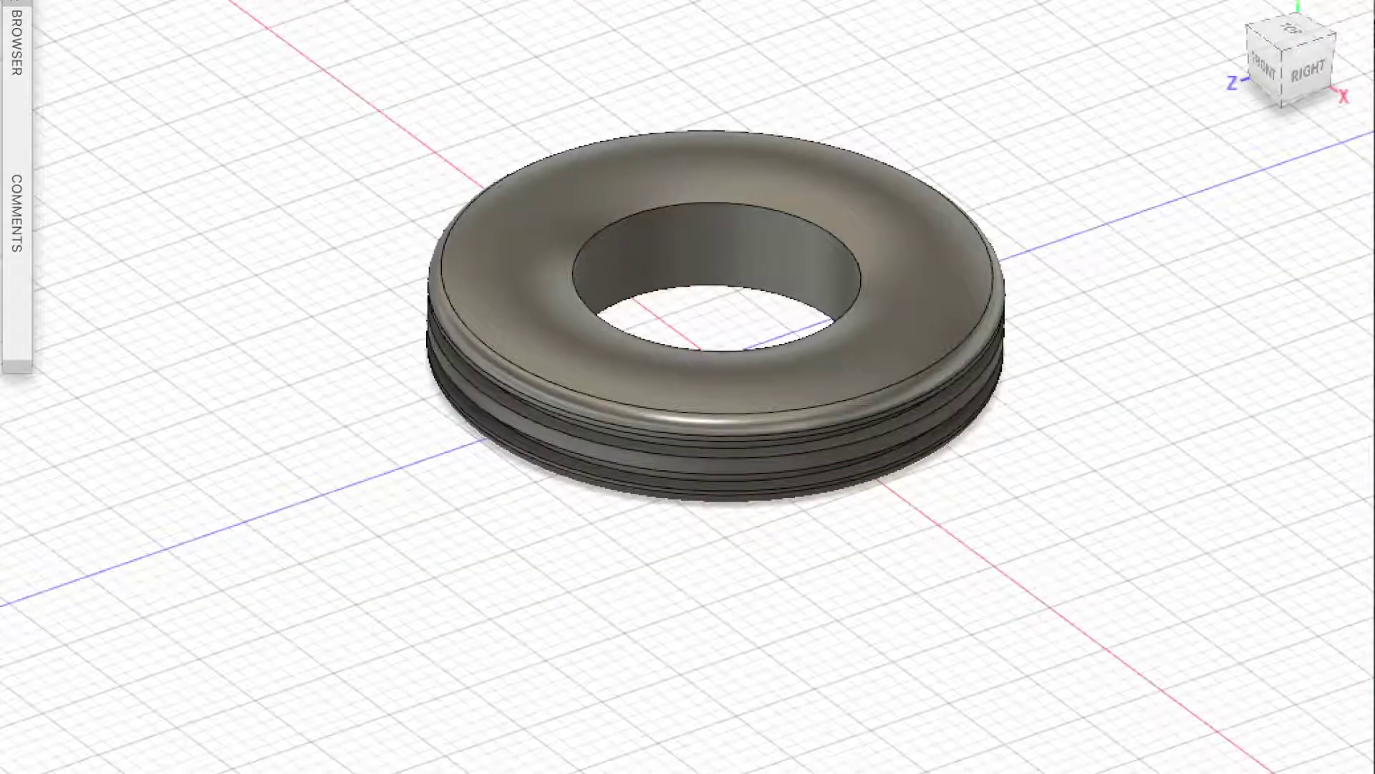
pyautogui.keyDown('shift'); pyautogui.moveTo(1122, 222); pyautogui.dragTo(1194, 288, button='middle'); pyautogui.keyUp('shift')
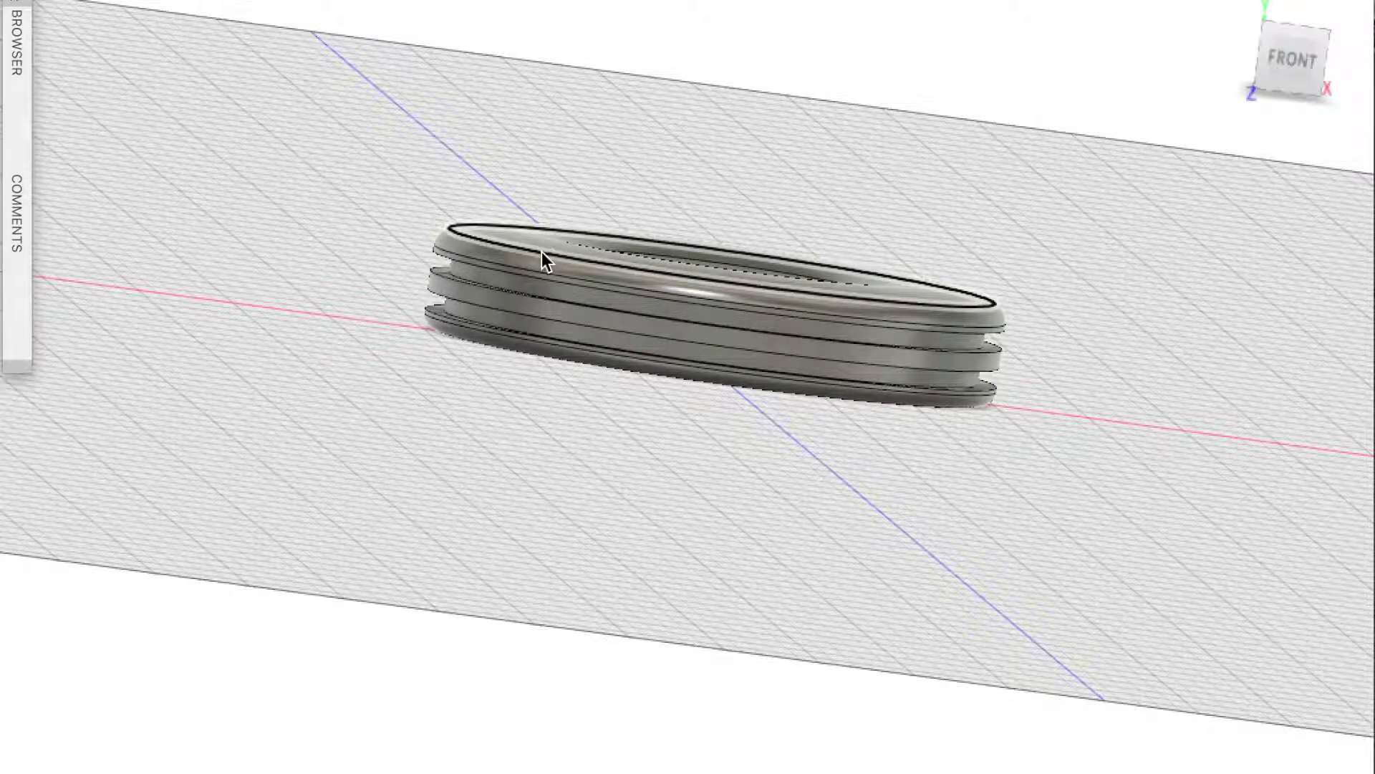
pyautogui.scroll(3, 543, 249)
pyautogui.moveTo(652, 83)
pyautogui.keyDown('shift'); pyautogui.mouseDown(button='middle')
pyautogui.moveTo(660, 46)
pyautogui.moveTo(660, 65)
pyautogui.mouseUp(button='middle'); pyautogui.keyUp('shift')
pyautogui.keyDown('shift'); pyautogui.moveTo(602, 179); pyautogui.dragTo(582, 285, button='middle'); pyautogui.keyUp('shift')
pyautogui.scroll(-4, 580, 285)
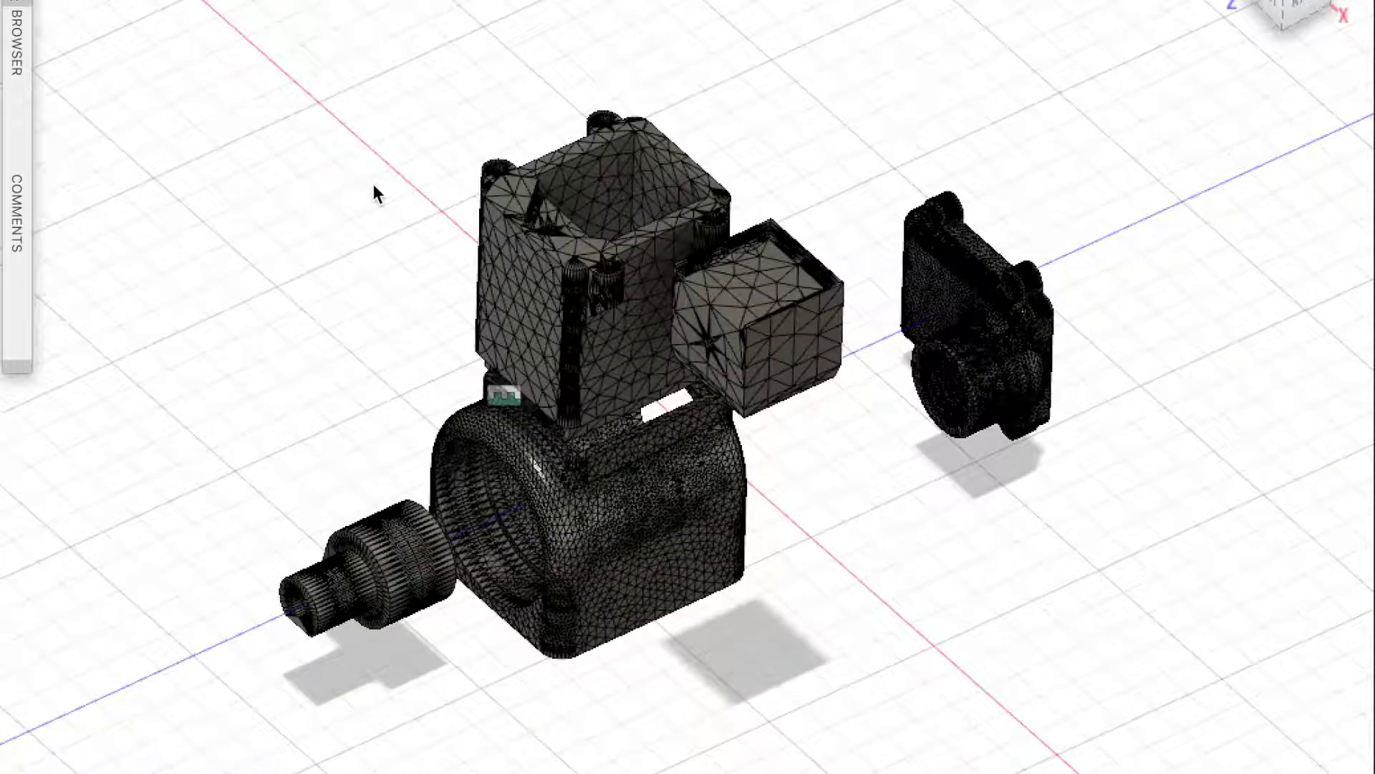
pyautogui.keyDown('shift'); pyautogui.moveTo(373, 183); pyautogui.dragTo(653, 388, button='middle'); pyautogui.keyUp('shift')
pyautogui.scroll(5, 614, 318)
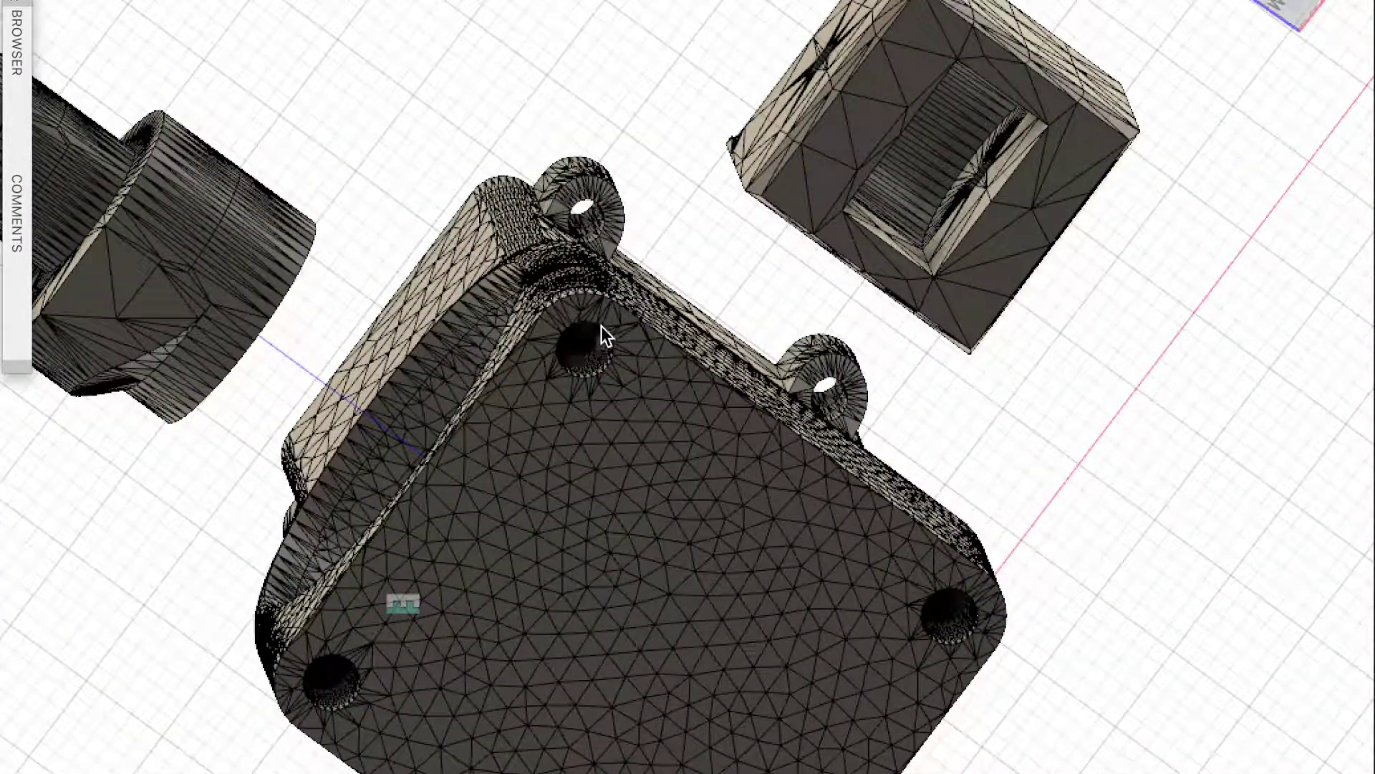
pyautogui.scroll(-5, 603, 345)
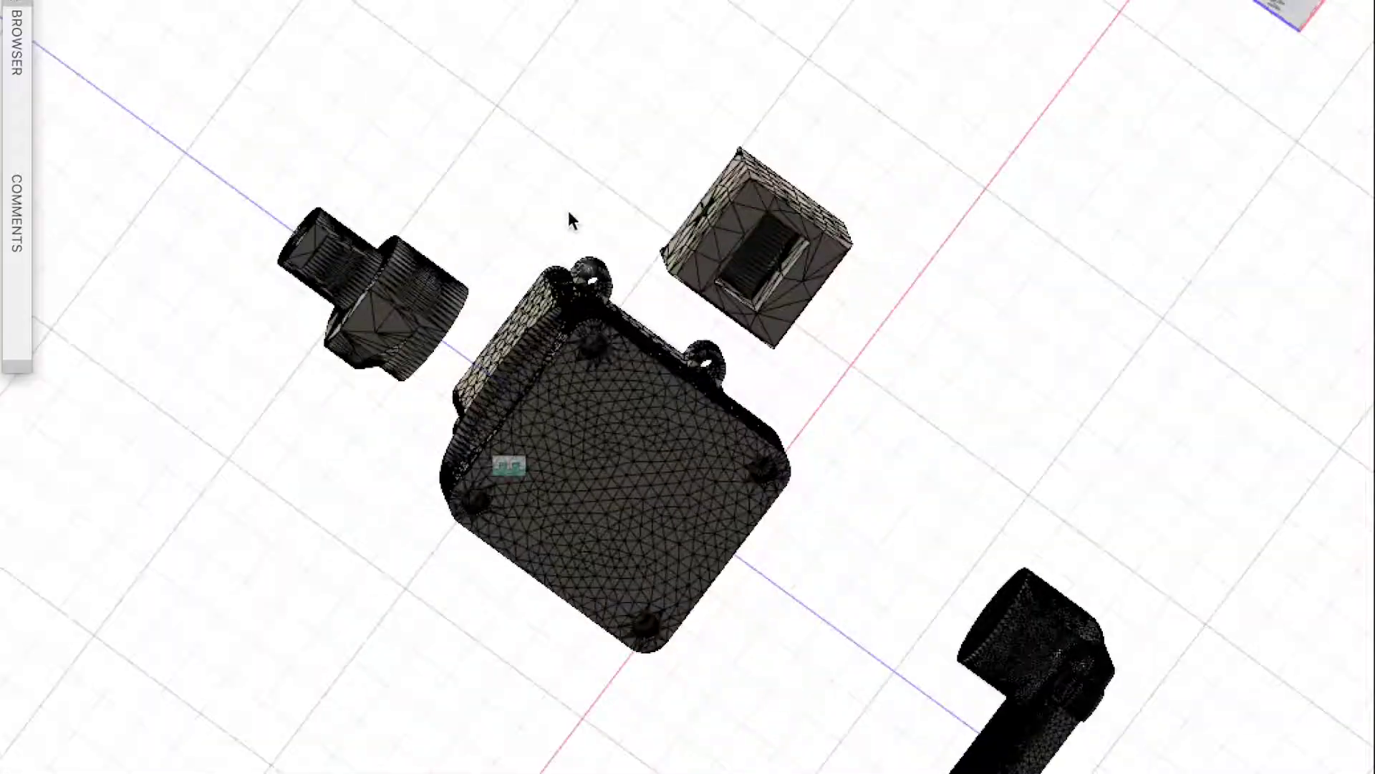
pyautogui.keyDown('shift'); pyautogui.moveTo(568, 211); pyautogui.dragTo(639, 454, button='middle'); pyautogui.keyUp('shift')
pyautogui.scroll(2, 638, 454)
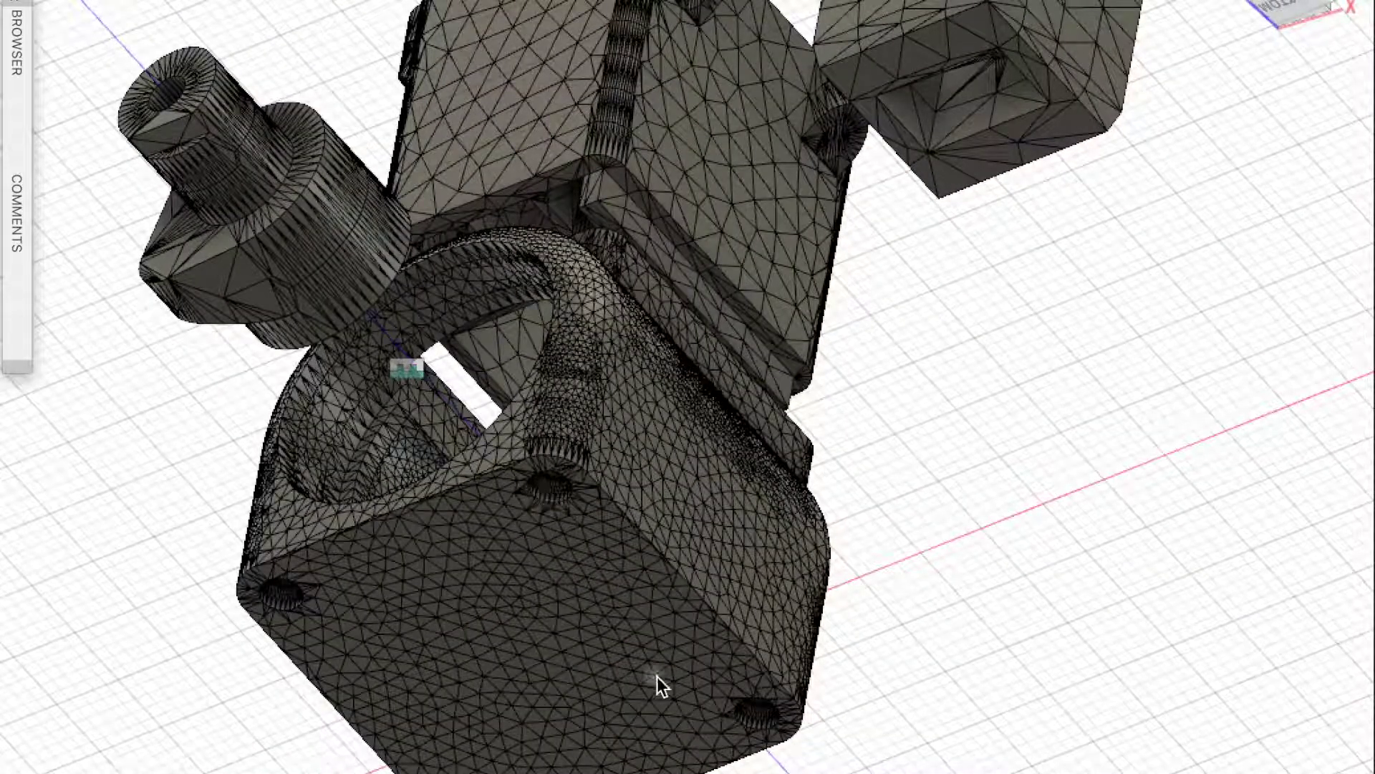
pyautogui.scroll(-5, 570, 458)
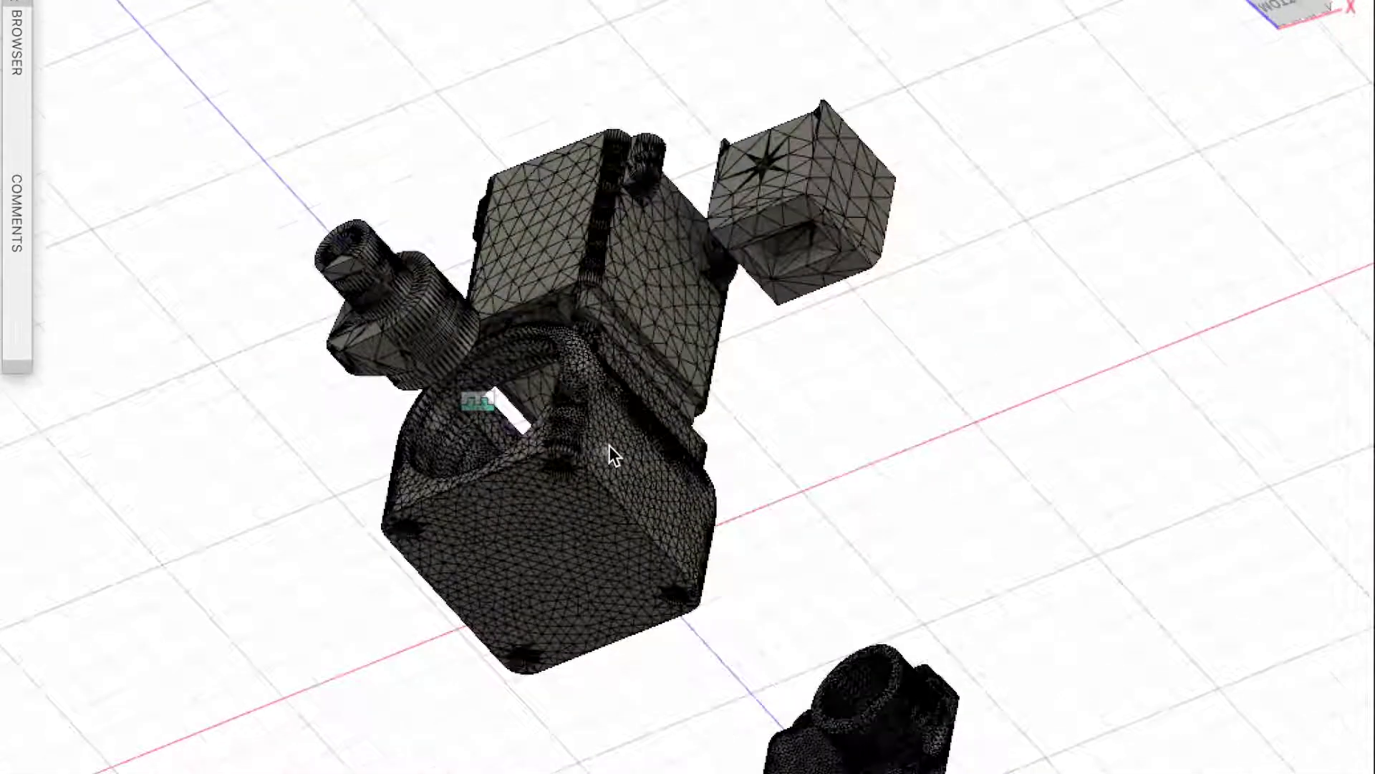